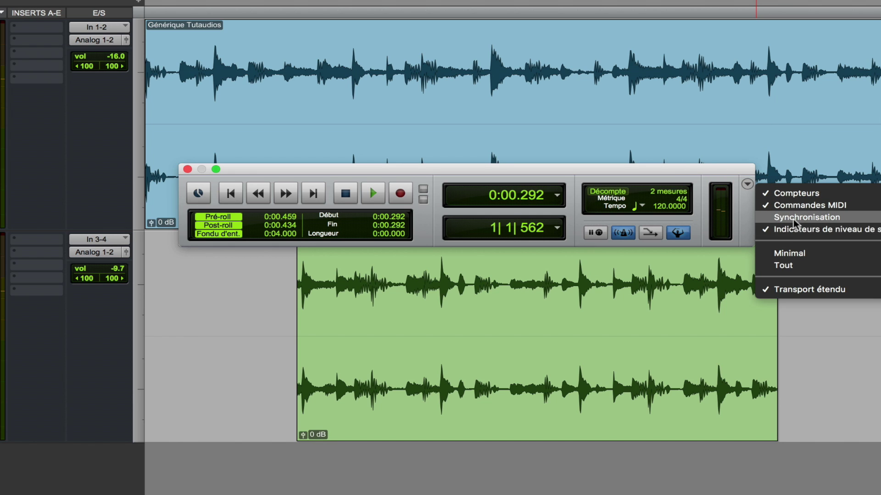
Show the Synchronisation section of the Transport window, toggle online mode and MTC generation, and hide the section again
{"action": "left_click", "coordinate": [795, 217]}
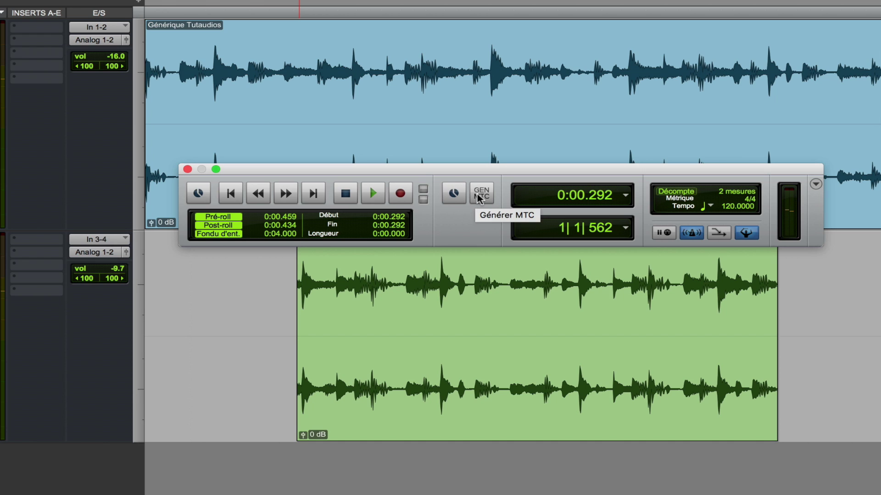
{"action": "left_click", "coordinate": [451, 195]}
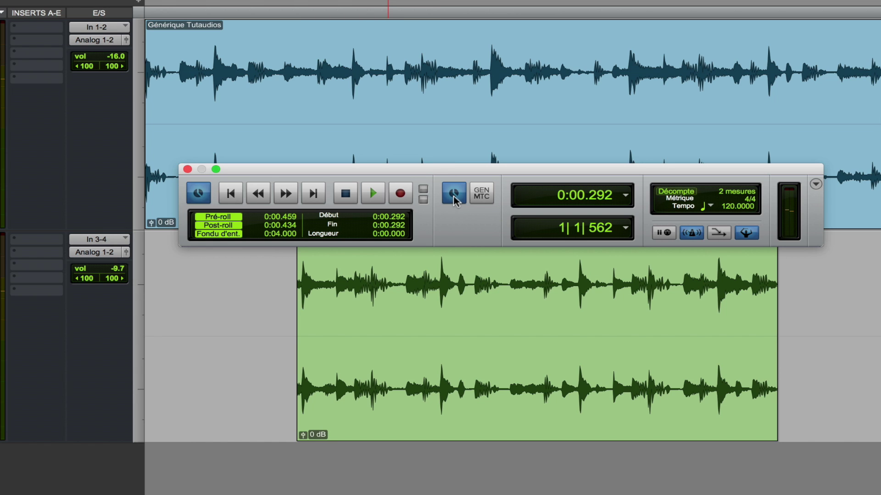
{"action": "left_click", "coordinate": [480, 197]}
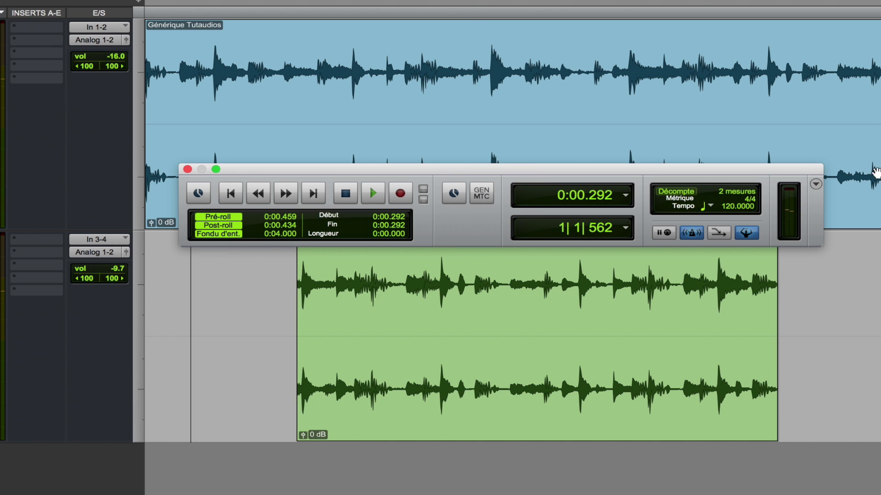
{"action": "left_click", "coordinate": [815, 184]}
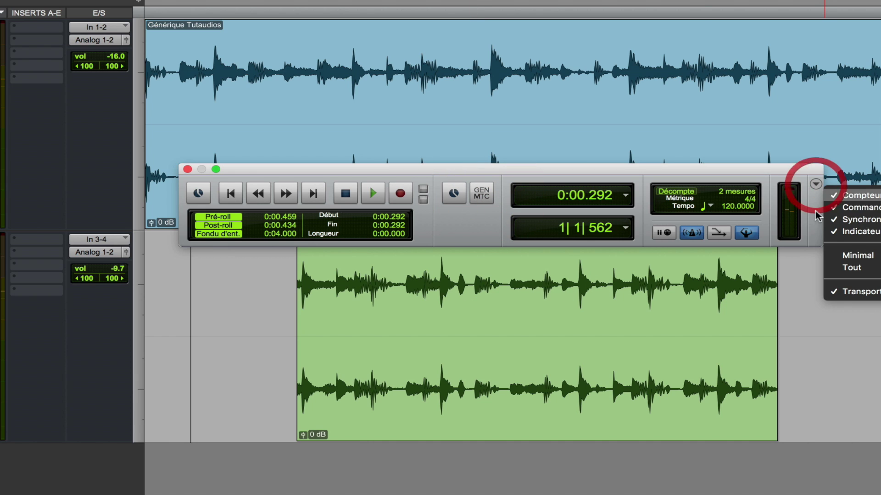
{"action": "left_click", "coordinate": [856, 219]}
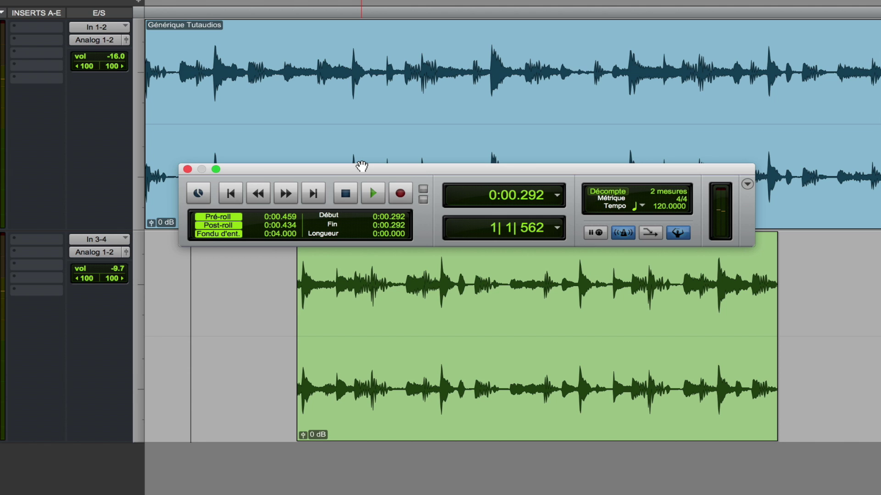
Play the session briefly from 0:00.292 and try to start recording without an armed track
{"action": "key", "text": "space"}
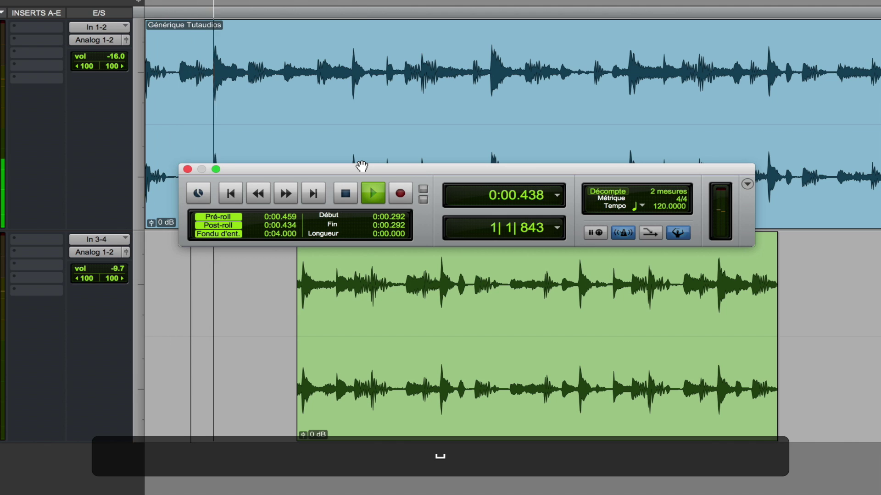
{"action": "key", "text": "space"}
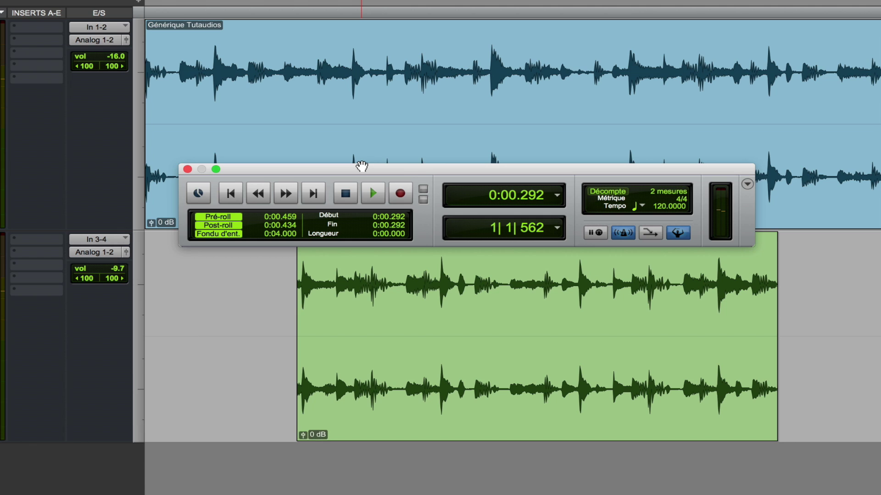
{"action": "key", "text": "super+space"}
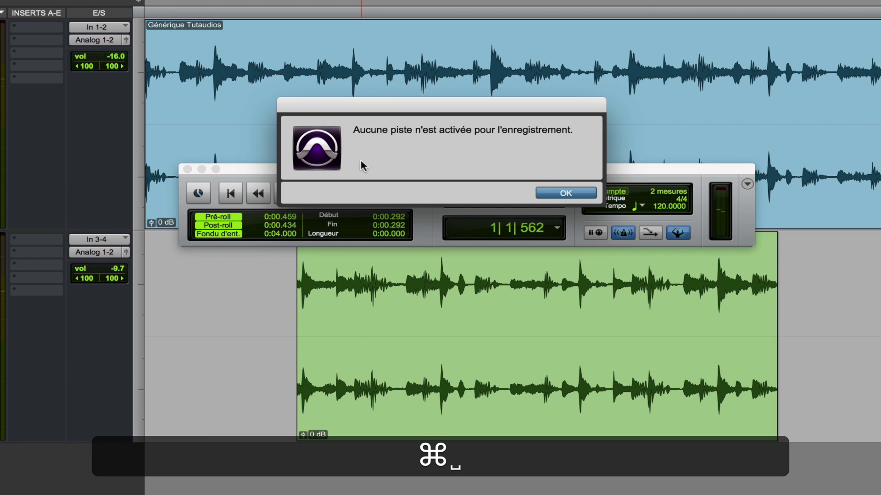
{"action": "left_click", "coordinate": [582, 192]}
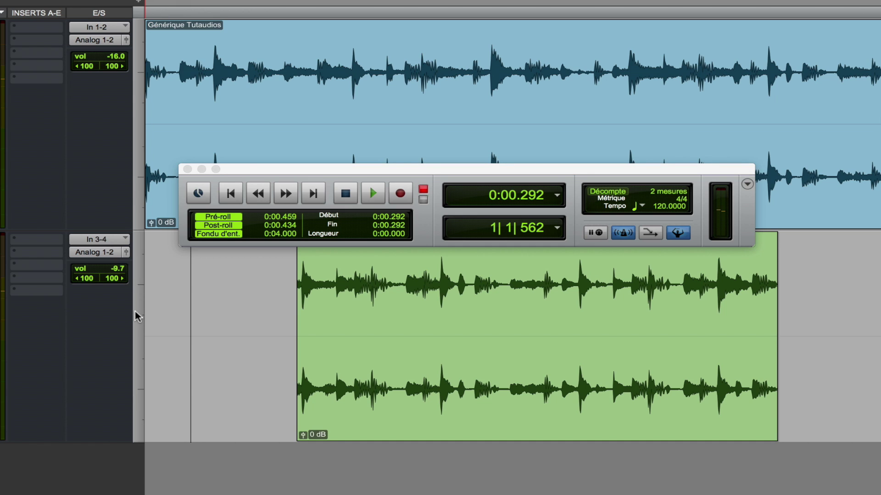
Record three short takes from 0:00.292 on the second track, stopping each one after a moment
{"action": "key", "text": "super+space"}
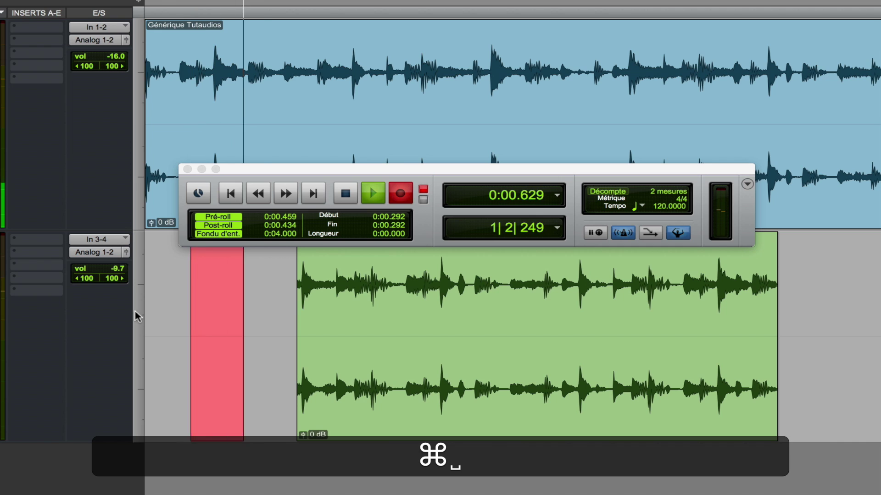
{"action": "key", "text": "space"}
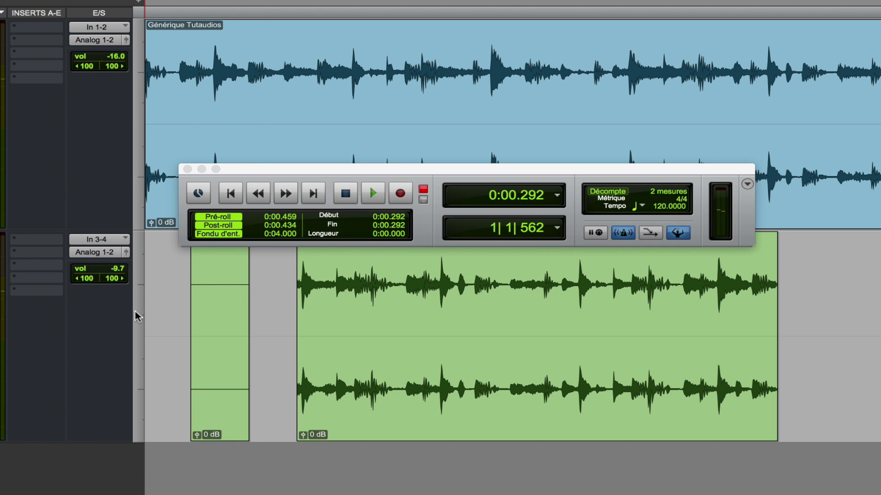
{"action": "key", "text": "F12"}
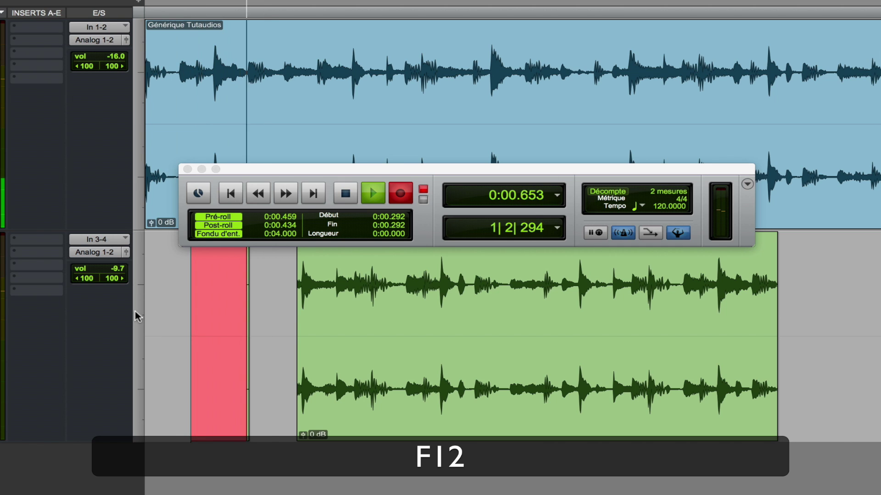
{"action": "key", "text": "space"}
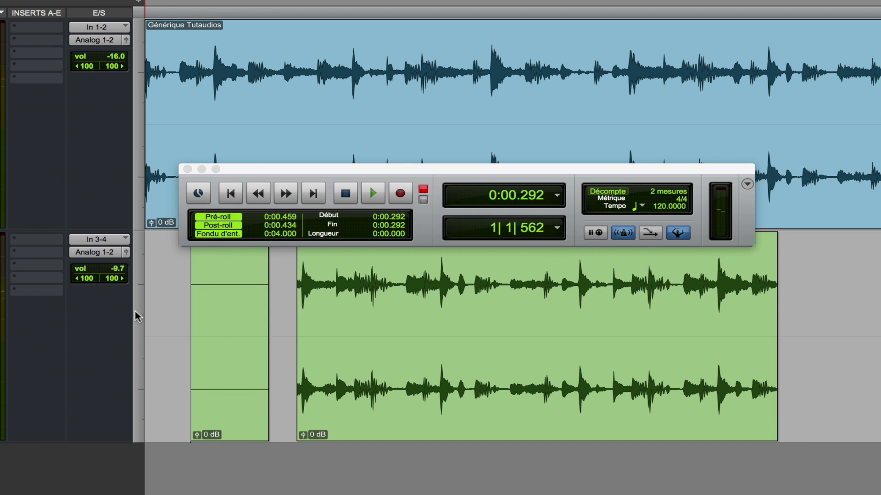
{"action": "key", "text": "3"}
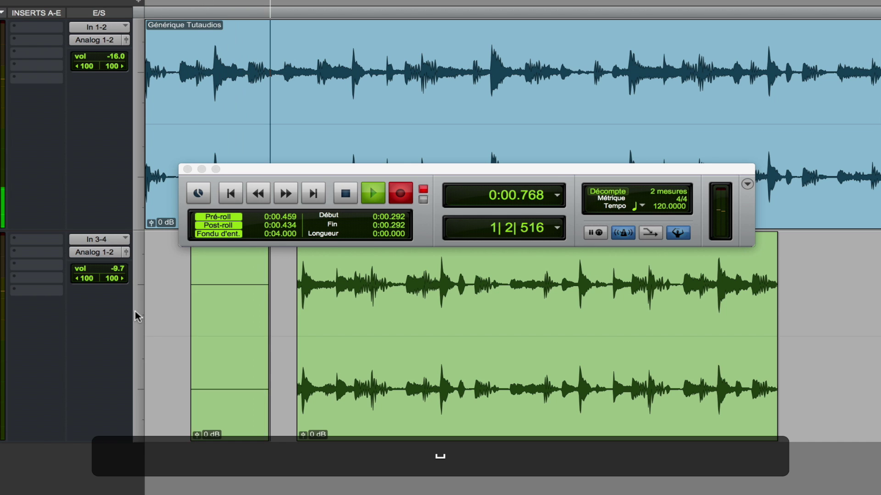
{"action": "key", "text": "space"}
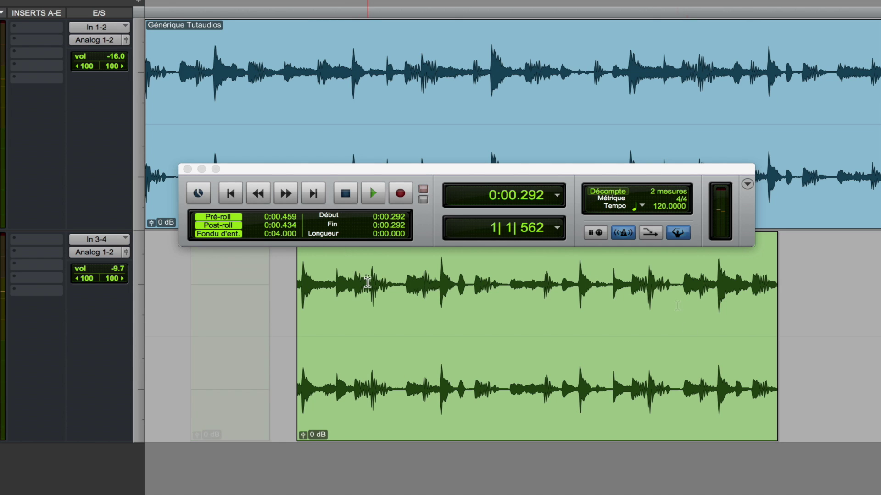
Select the second track's clip from 0:01.428 to 0:02.069 and set the main counter format to Timecode
{"action": "left_click_drag", "start_coordinate": [367, 281], "coordinate": [467, 289]}
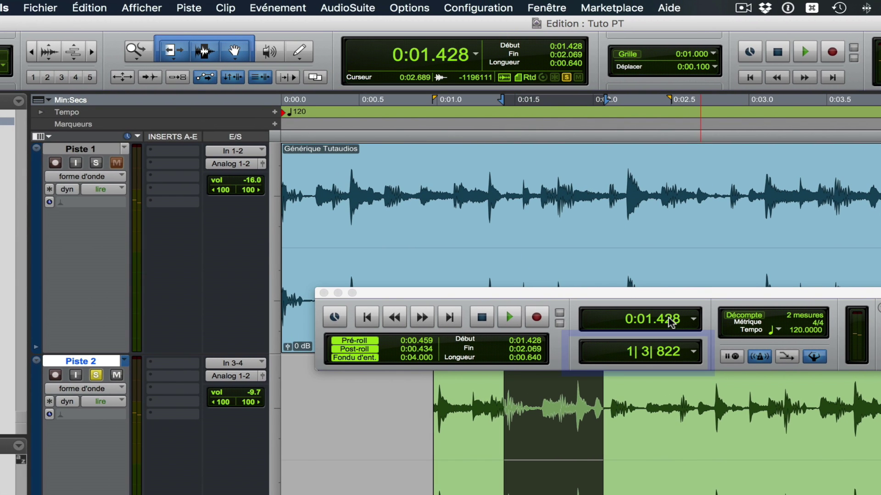
{"action": "left_click", "coordinate": [693, 324]}
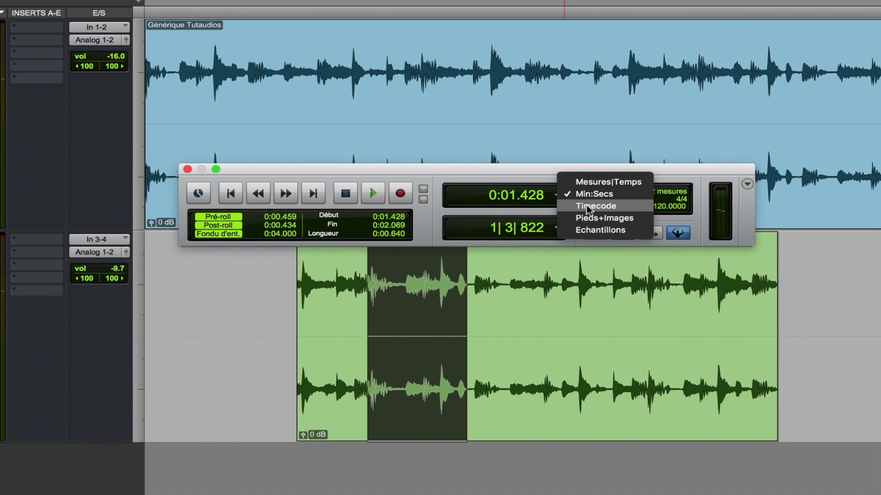
{"action": "left_click", "coordinate": [587, 207]}
{"action": "left_click", "coordinate": [556, 228]}
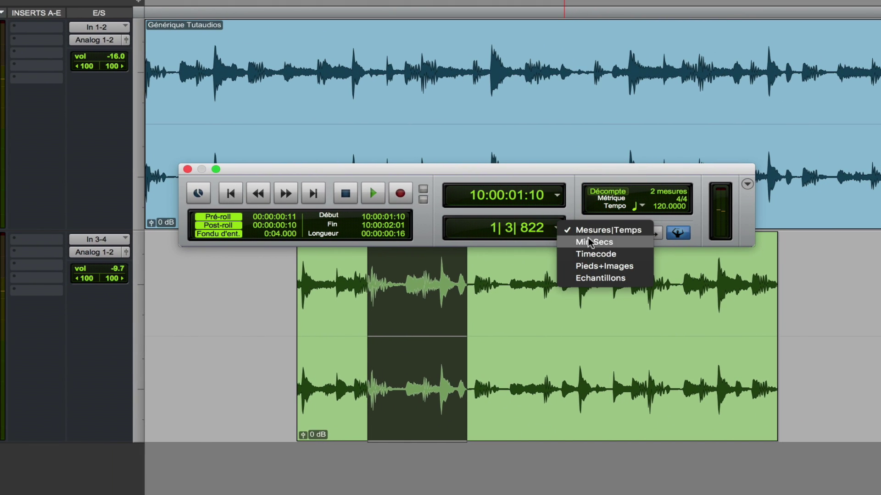
{"action": "left_click", "coordinate": [462, 170]}
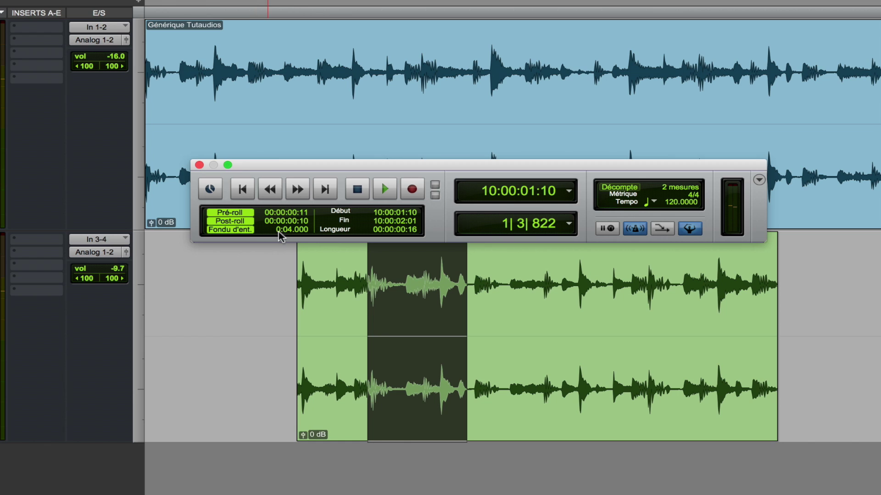
Disable the fade-in option (Fondu d'ent.) in the Transport window and set the main counter format to Min:Secs
{"action": "left_click", "coordinate": [250, 230]}
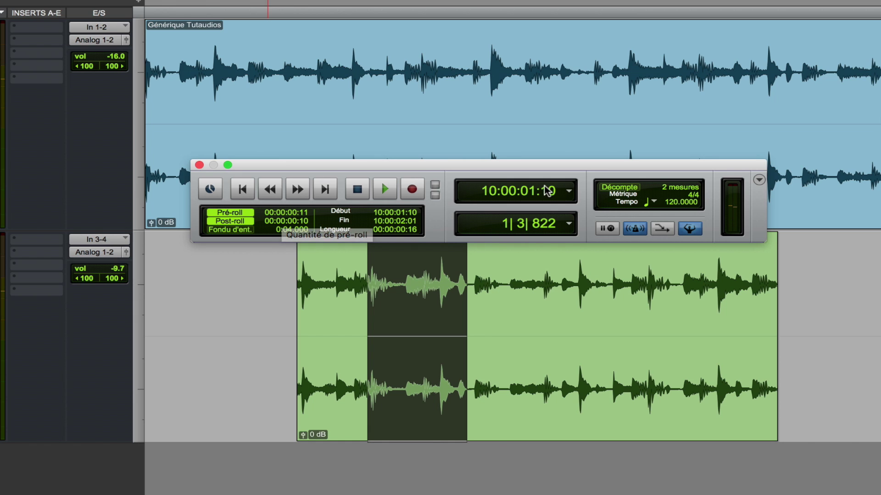
{"action": "left_click", "coordinate": [568, 192]}
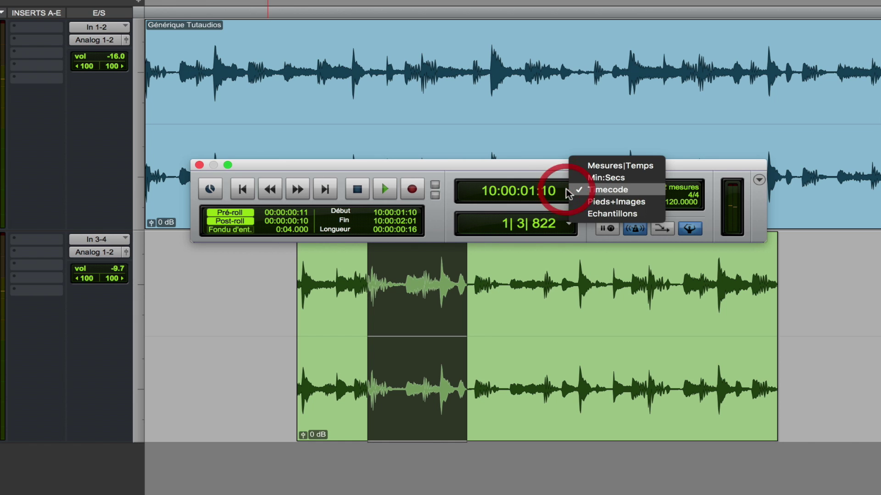
{"action": "left_click", "coordinate": [617, 179]}
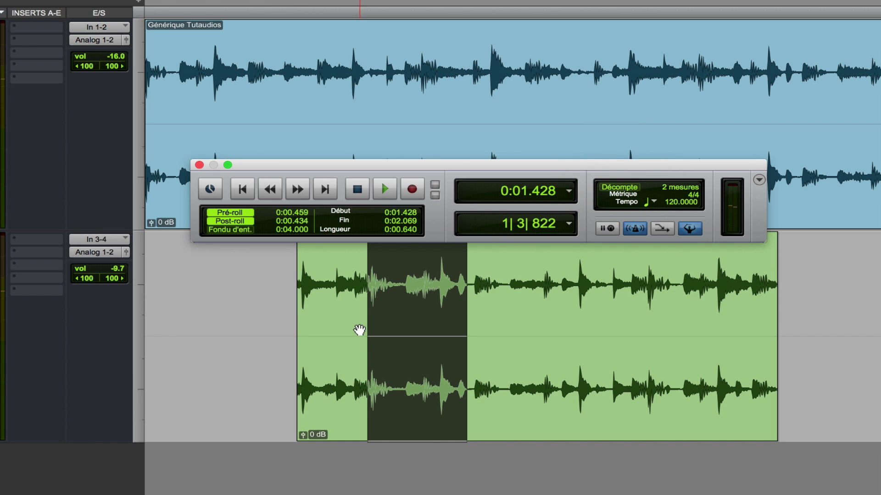
Set both the pre-roll and post-roll amounts to 0:01.000
{"action": "left_click", "coordinate": [288, 213]}
{"action": "type", "text": "1"}
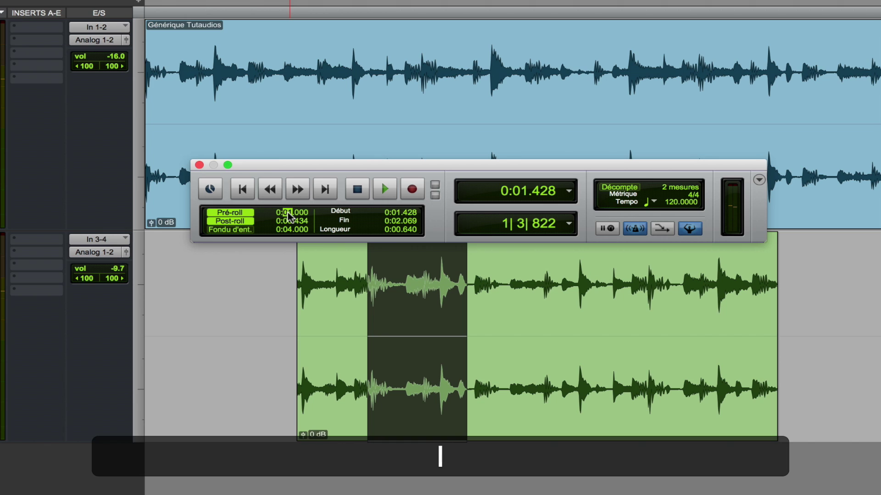
{"action": "key", "text": "Return"}
{"action": "left_click", "coordinate": [290, 221]}
{"action": "type", "text": "1"}
{"action": "key", "text": "Return"}
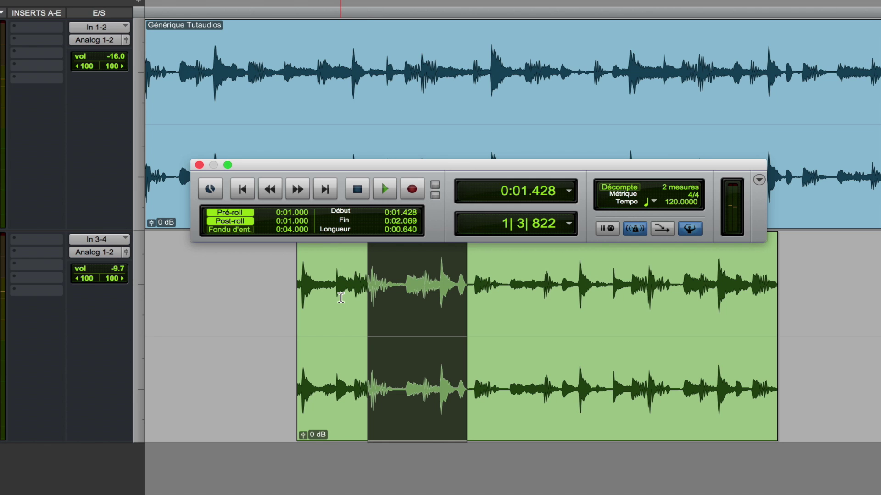
Play the selection with pre-roll and post-roll on, play it again with both off, and re-enable them
{"action": "key", "text": "space"}
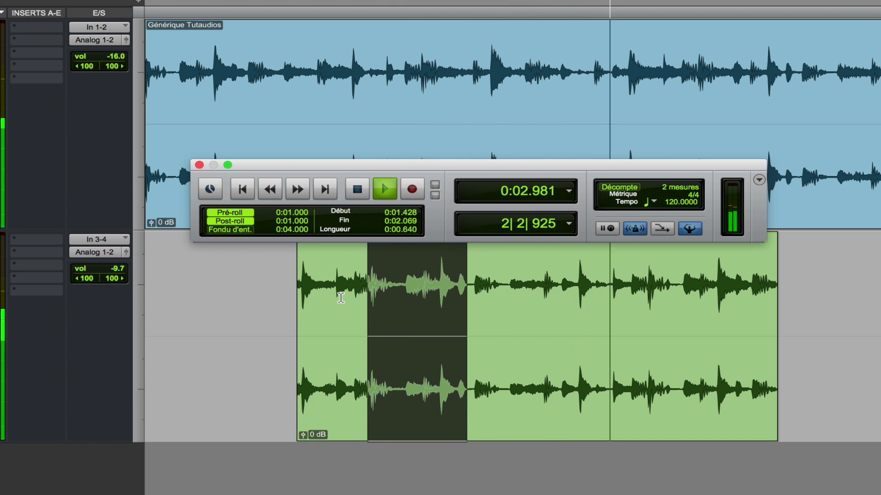
{"action": "left_click", "coordinate": [241, 224]}
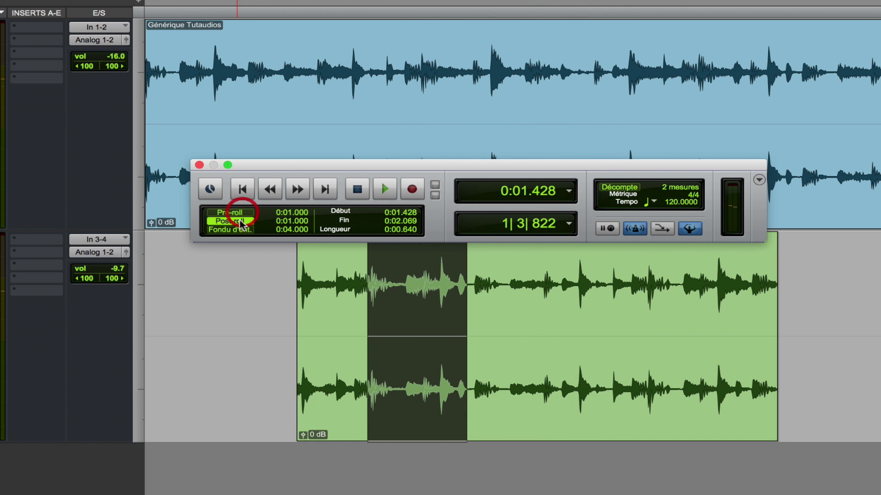
{"action": "key", "text": "space"}
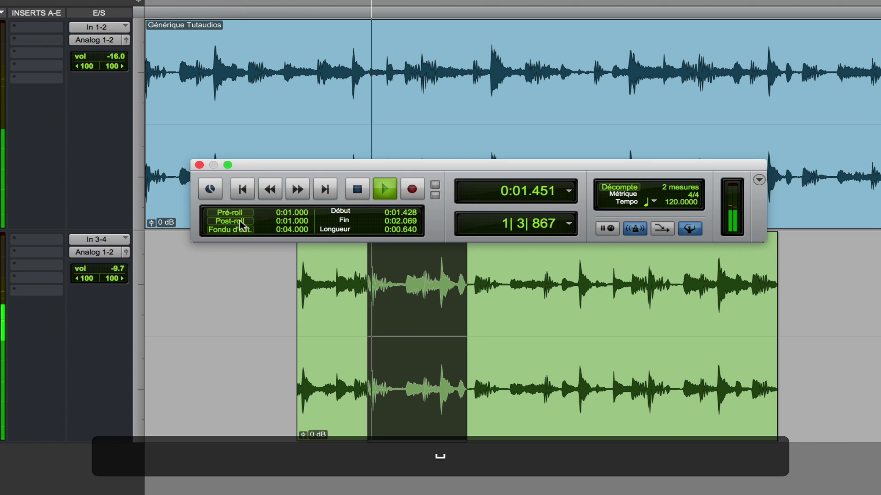
{"action": "left_click", "coordinate": [240, 224]}
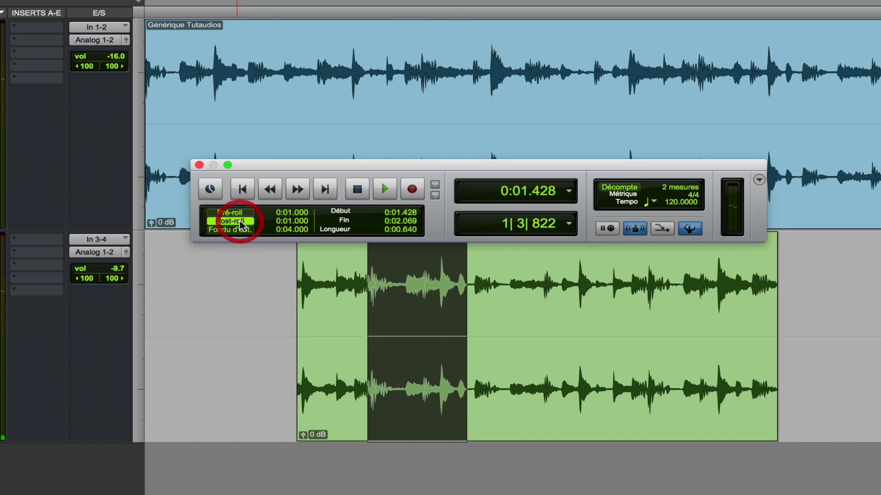
{"action": "left_click", "coordinate": [243, 214]}
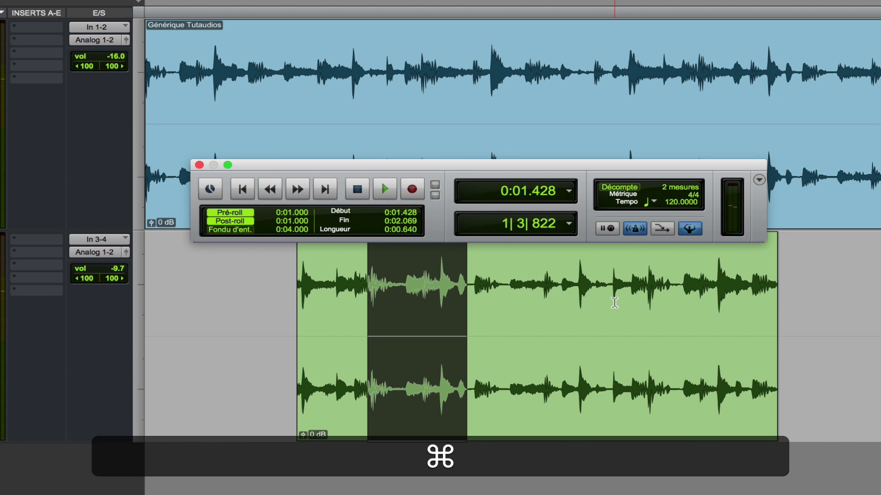
Toggle pre-roll and post-roll together off and back on, comparing their flags in the timeline ruler
{"action": "key", "text": "super+k"}
{"action": "key", "text": "super+k"}
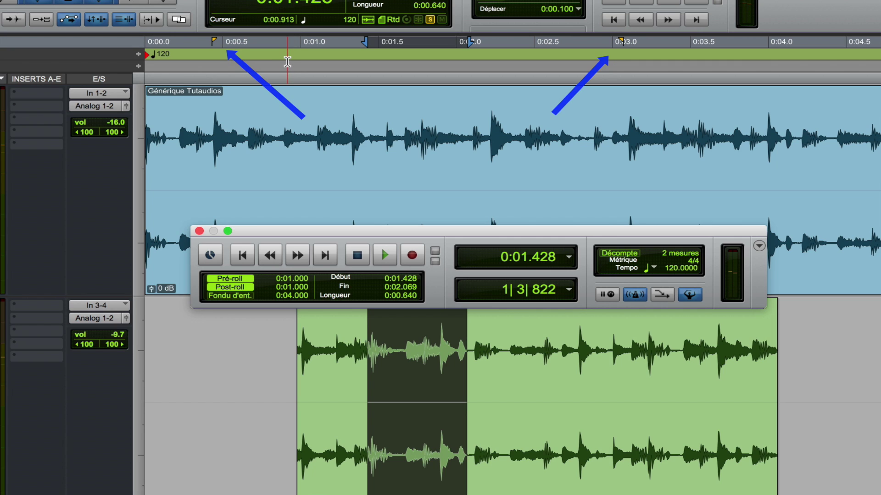
{"action": "key", "text": "super"}
{"action": "key", "text": "super+k"}
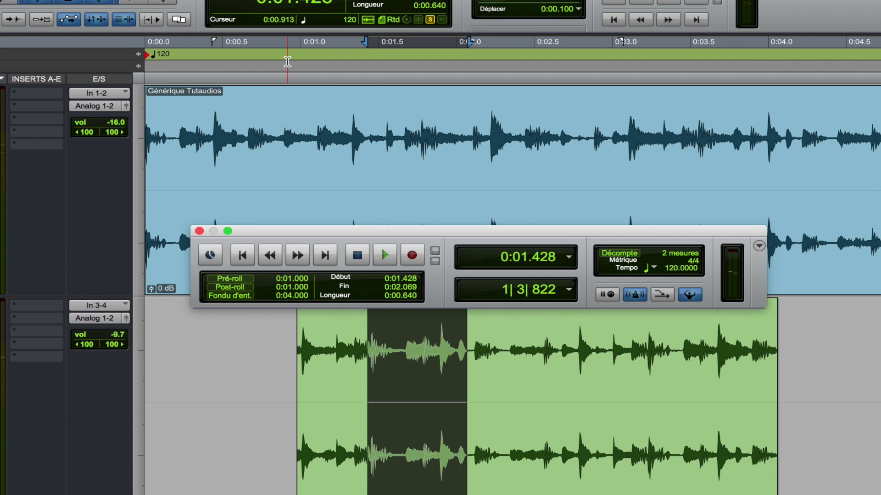
{"action": "key", "text": "super+k"}
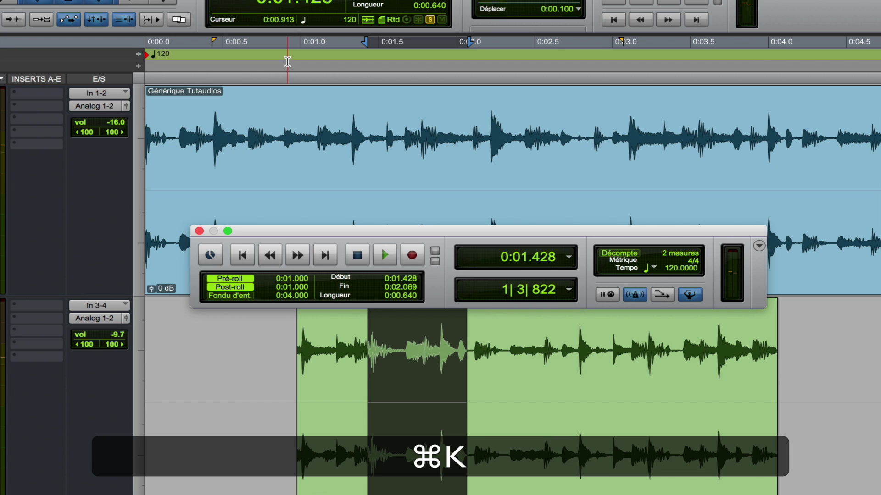
Move the pre-roll and post-roll flags in the timeline ruler to set about 0:00.883 of pre-roll and 0:00.933 of post-roll
{"action": "left_click", "coordinate": [214, 44]}
{"action": "mouse_move", "coordinate": [215, 44]}
{"action": "left_mouse_down"}
{"action": "mouse_move", "coordinate": [264, 47]}
{"action": "mouse_move", "coordinate": [225, 46]}
{"action": "mouse_move", "coordinate": [233, 47]}
{"action": "left_mouse_up"}
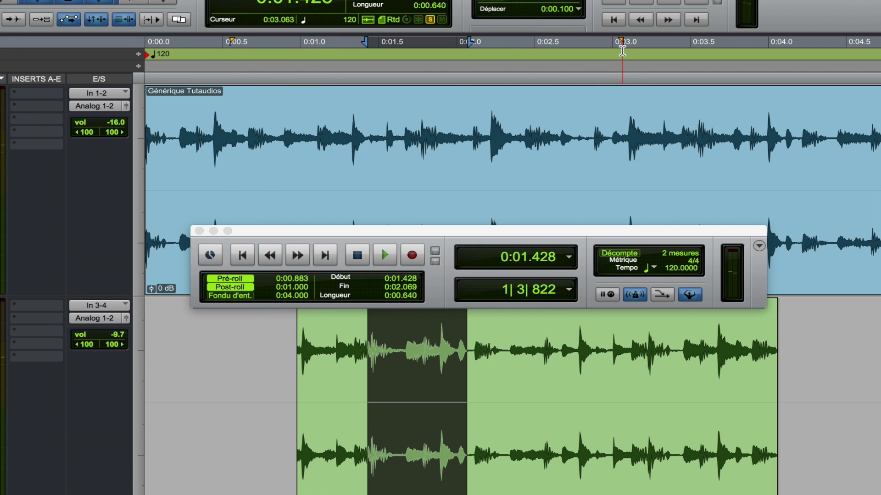
{"action": "left_click_drag", "start_coordinate": [627, 45], "coordinate": [615, 45]}
{"action": "left_click_drag", "start_coordinate": [363, 231], "coordinate": [386, 213]}
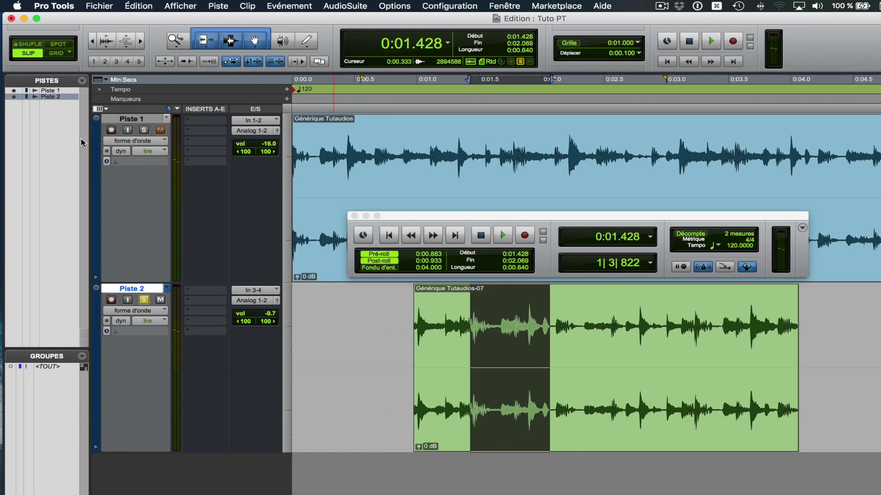
Snap the pre-roll flag to 0:01.000 in Grid mode, and move it freely in Slip mode to set about 0:00.600 of pre-roll
{"action": "key", "text": "F4"}
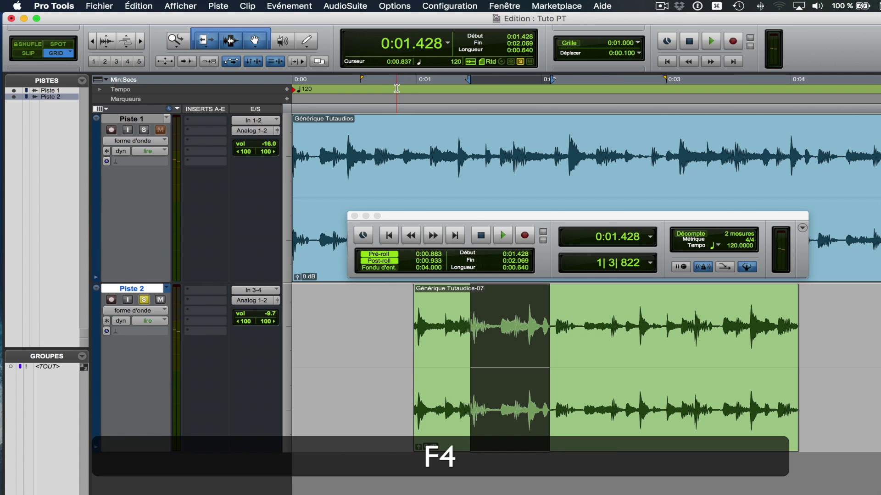
{"action": "left_click_drag", "start_coordinate": [364, 82], "coordinate": [380, 83]}
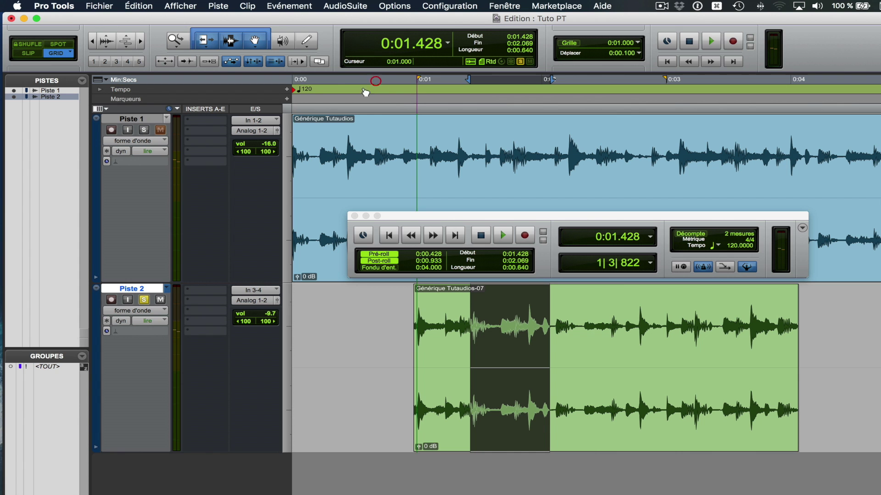
{"action": "key", "text": "F2"}
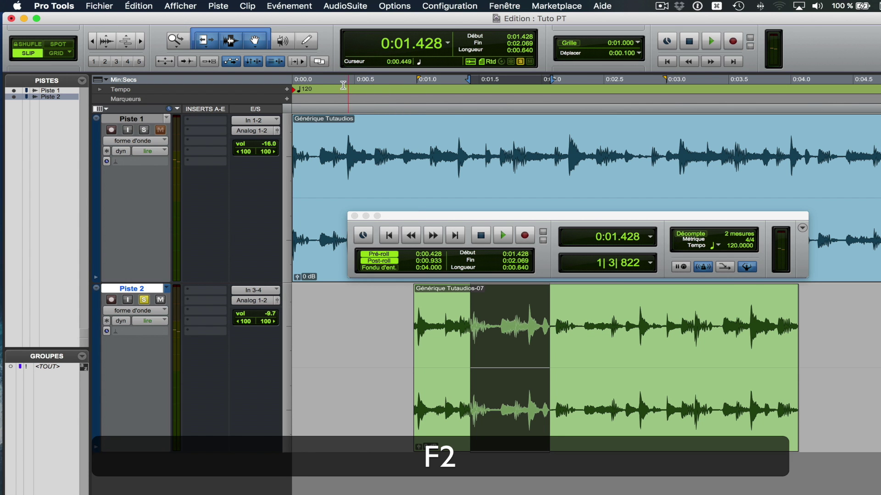
{"action": "left_click_drag", "start_coordinate": [419, 81], "coordinate": [397, 80]}
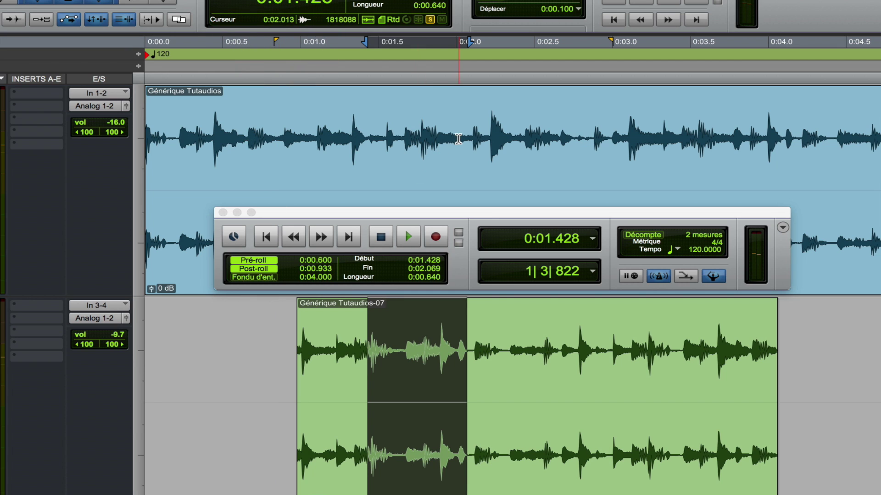
Select about 0:02.210 to 0:03.098 on Piste 1 and set pre-roll to about 0:01.776 and post-roll to about 0:00.893 directly from its waveform
{"action": "left_click_drag", "start_coordinate": [489, 135], "coordinate": [627, 135]}
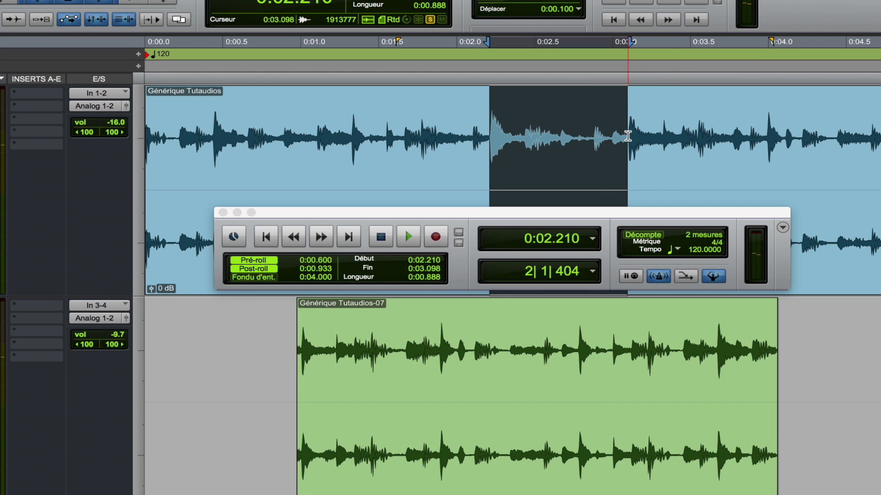
{"action": "left_click", "coordinate": [351, 129], "text": "alt"}
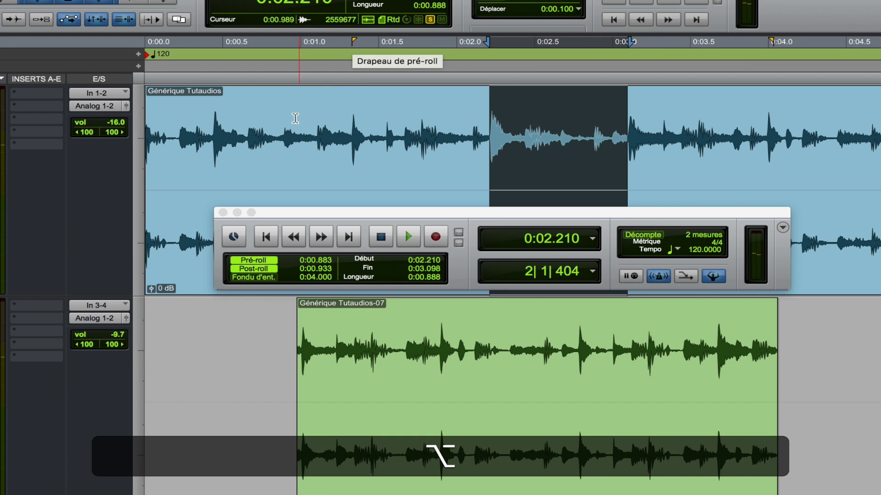
{"action": "left_click", "coordinate": [213, 133], "text": "alt"}
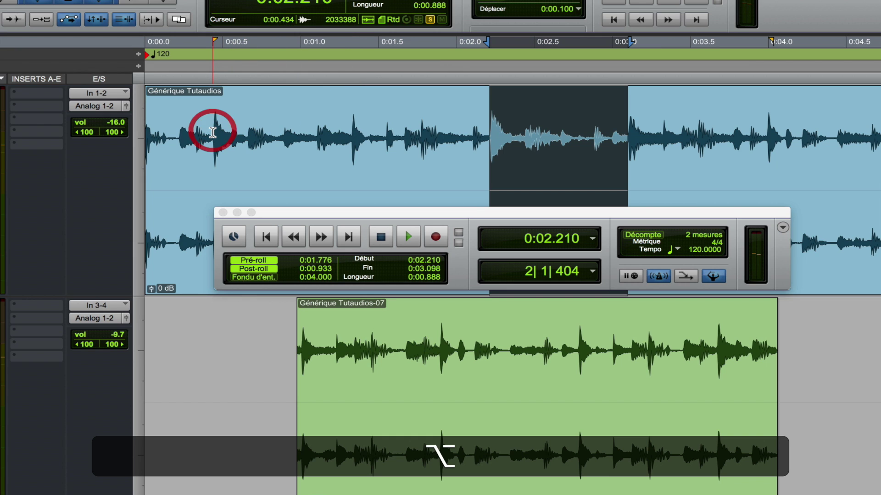
{"action": "left_click", "coordinate": [767, 124], "text": "alt"}
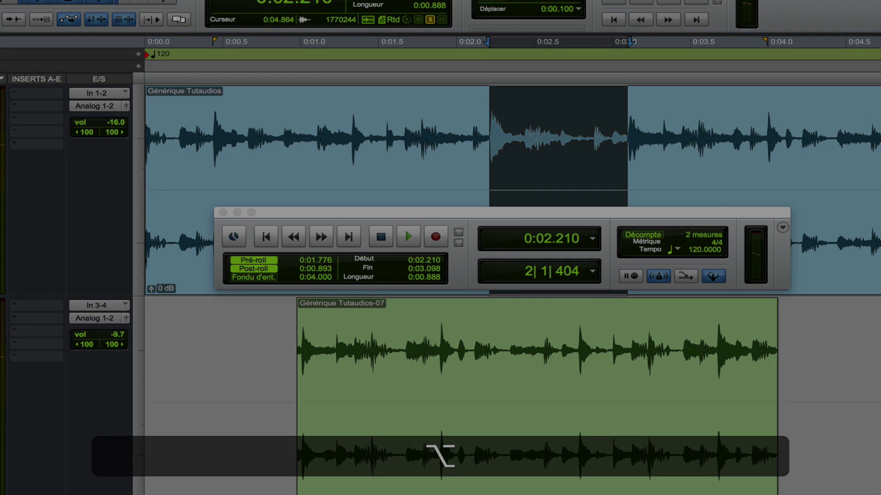